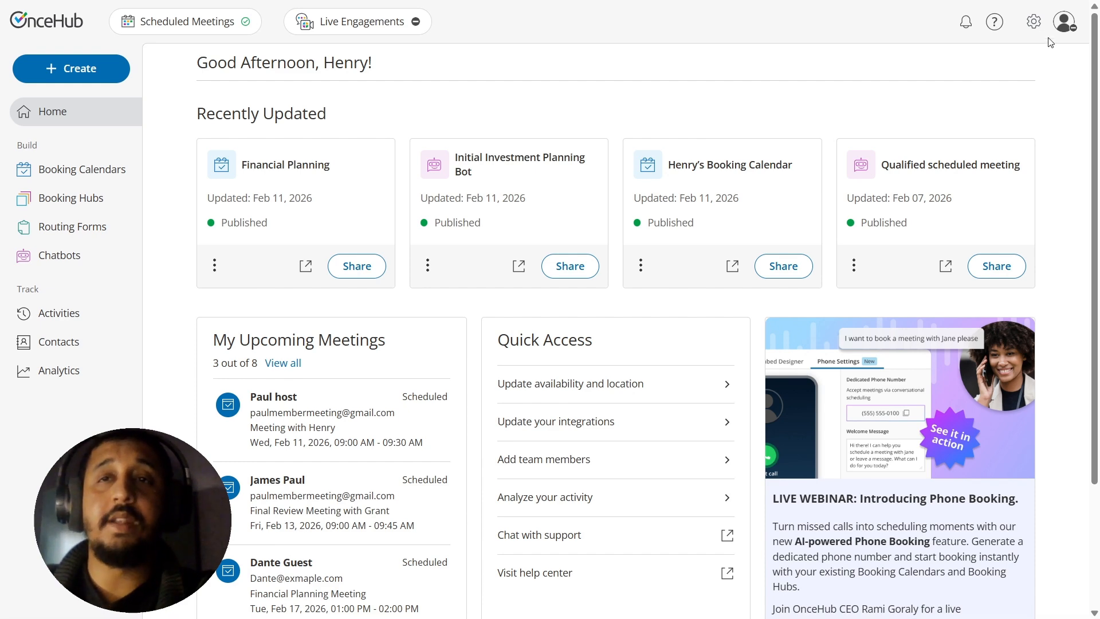
# Step: Open the Zapier integration from the Automation category of the account integrations
pyautogui.click(1034, 22)
pyautogui.click(1008, 144)
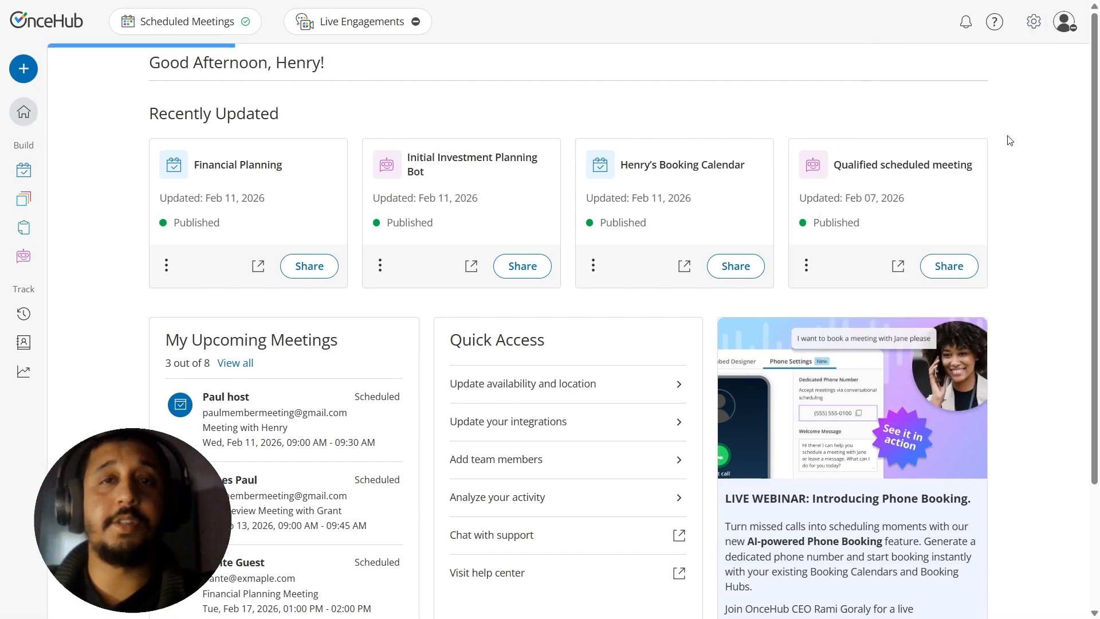
pyautogui.click(551, 130)
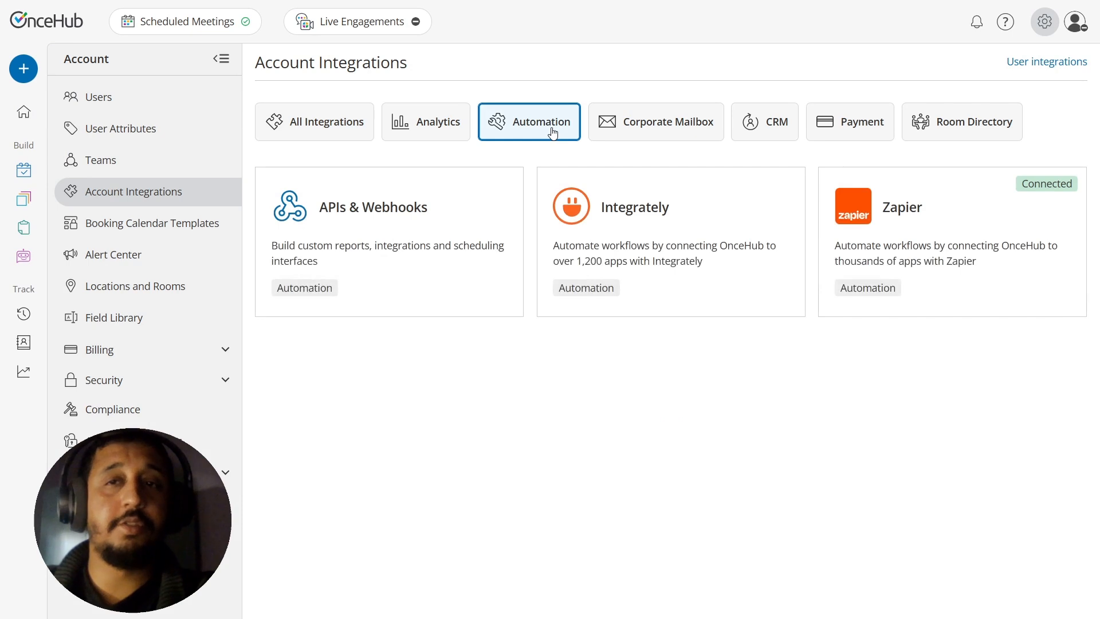
pyautogui.click(948, 244)
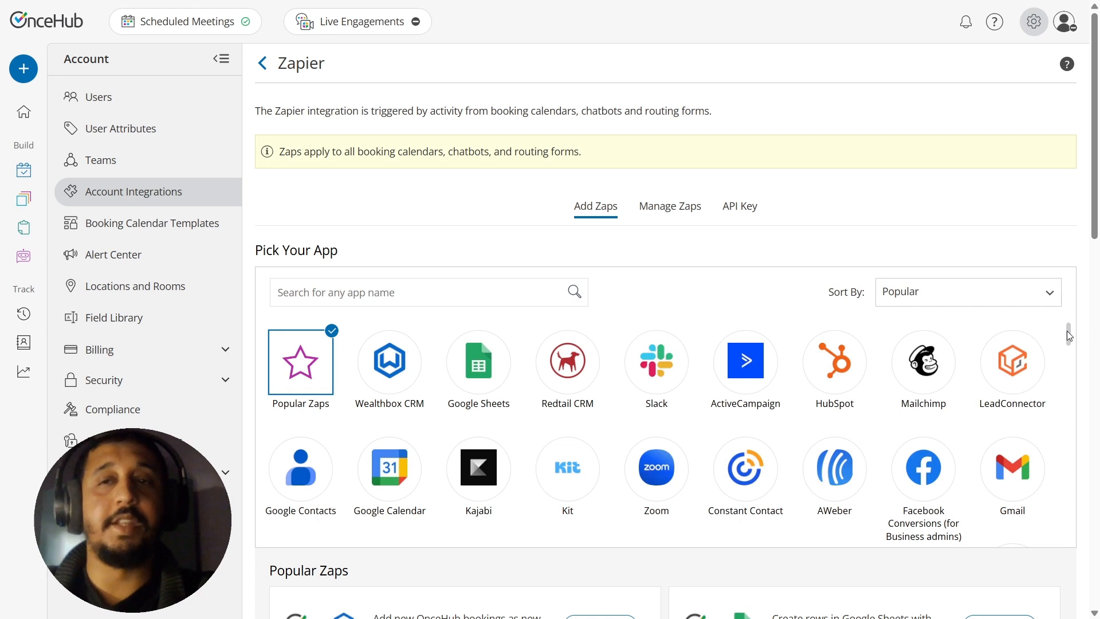
# Step: Choose Google Sheets as the app and add the Zap "Create a Google Sheets row for each no-show booking in OnceHub"
pyautogui.click(473, 361)
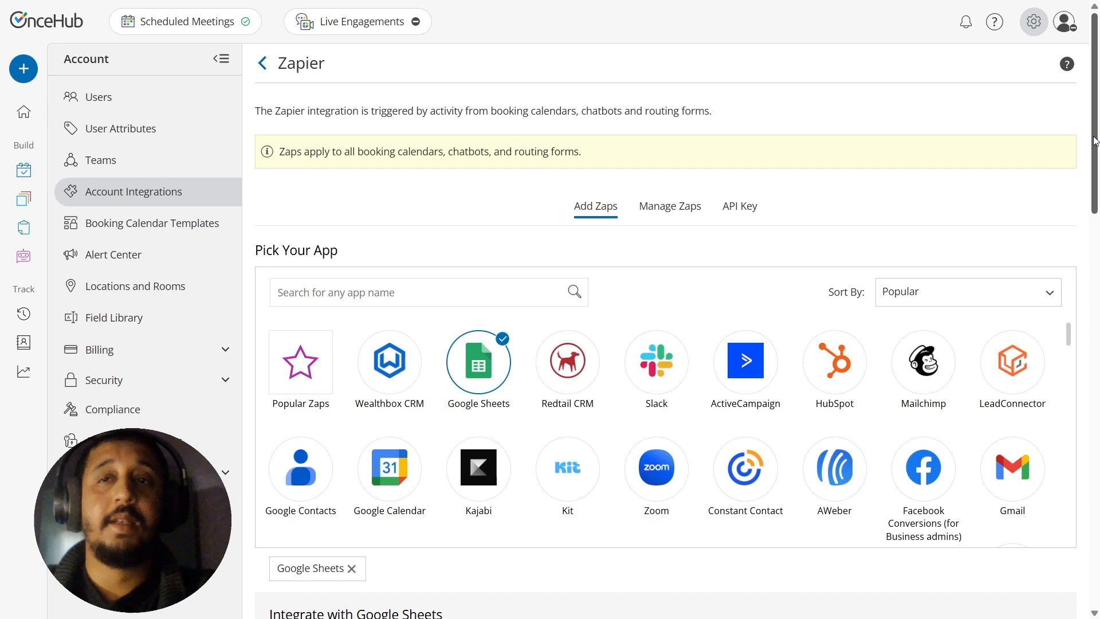
pyautogui.moveTo(1094, 141); pyautogui.dragTo(1023, 497)
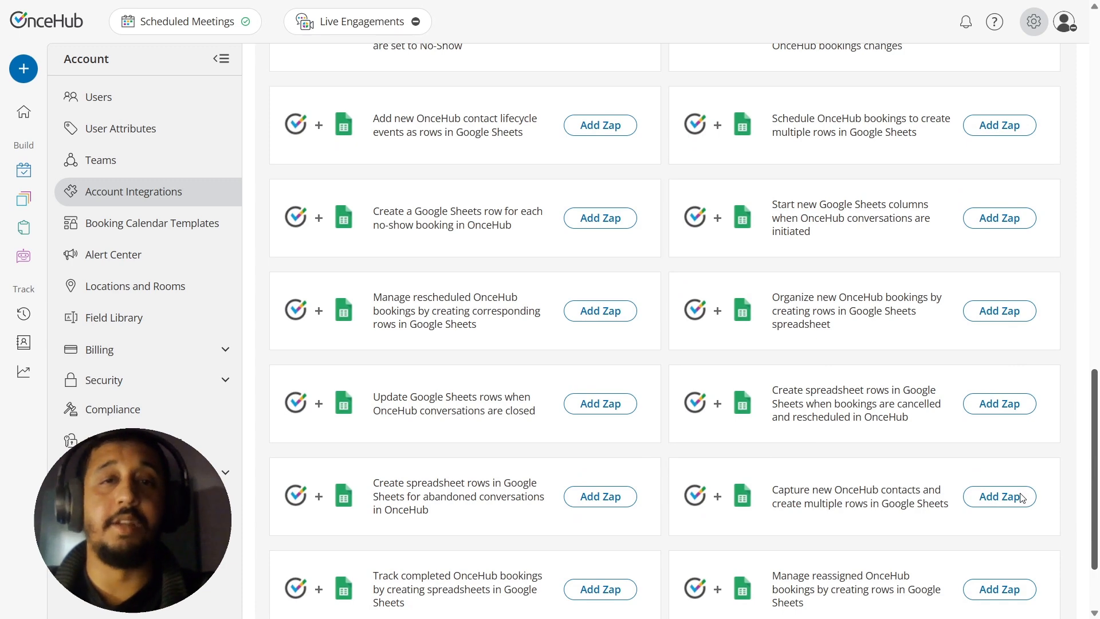
pyautogui.moveTo(1020, 494); pyautogui.dragTo(1019, 493)
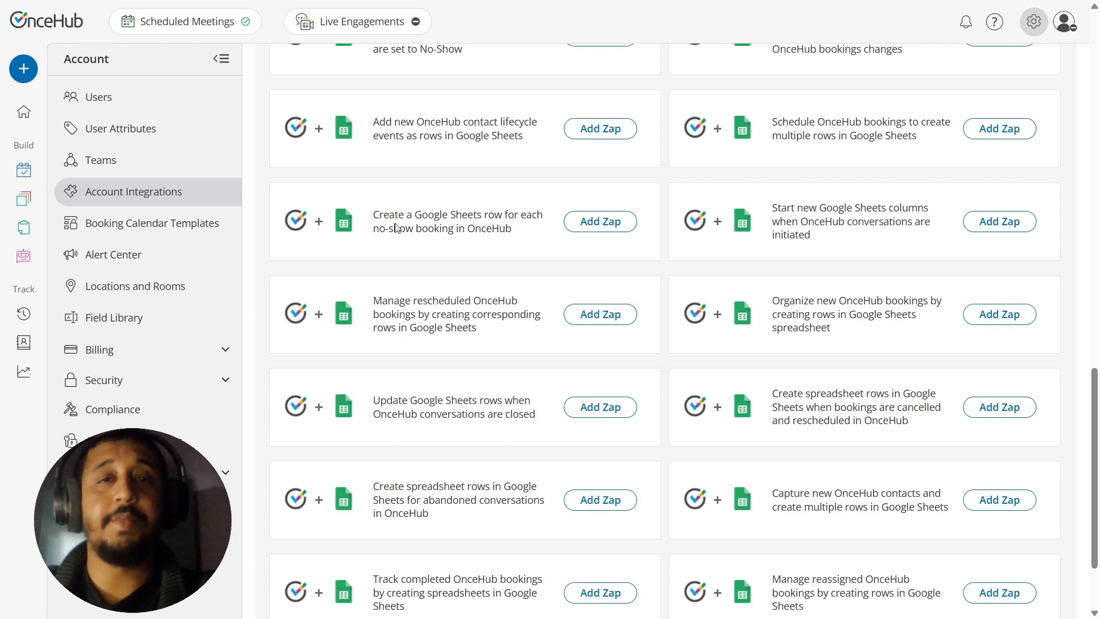
pyautogui.click(609, 230)
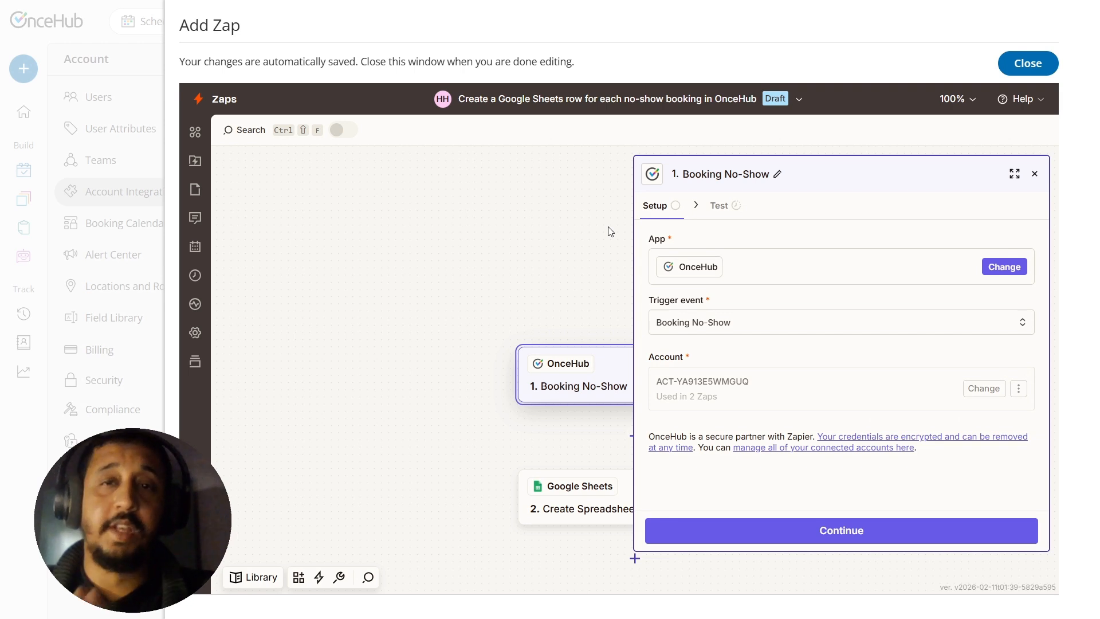
# Step: Test the Booking No-Show trigger and proceed to configuring the Create Spreadsheet Row action with its existing Google account
pyautogui.click(511, 163)
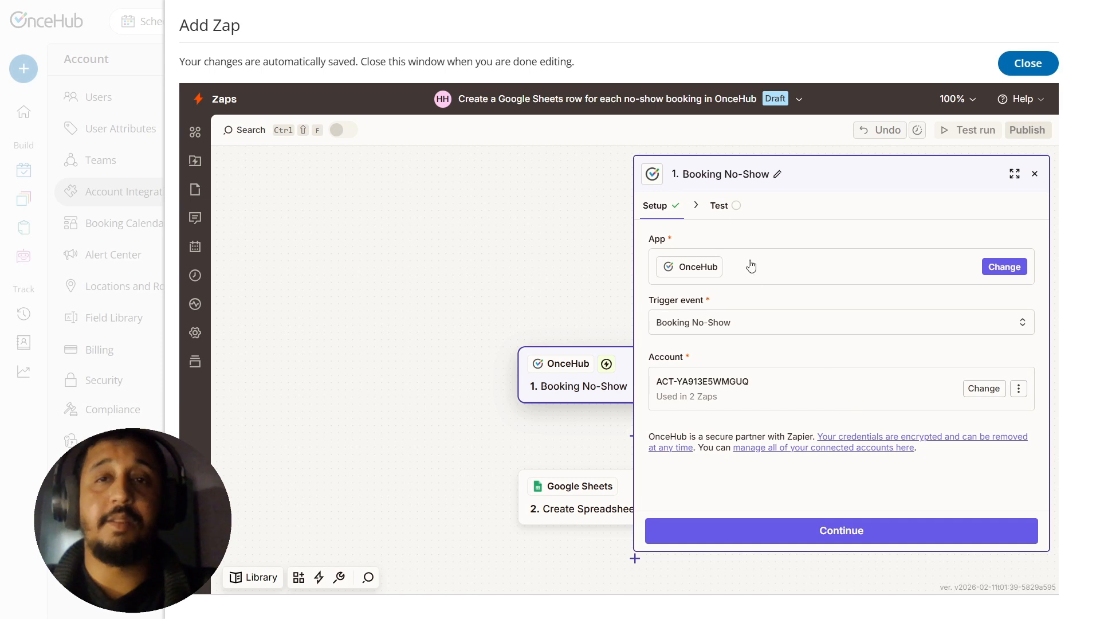
pyautogui.click(719, 206)
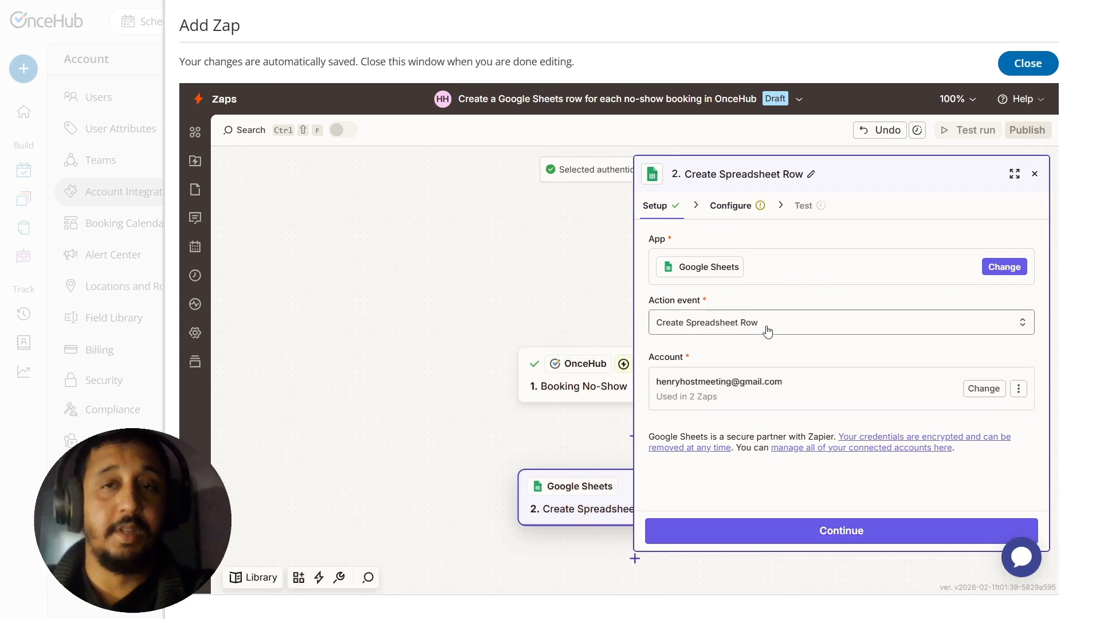
pyautogui.click(818, 531)
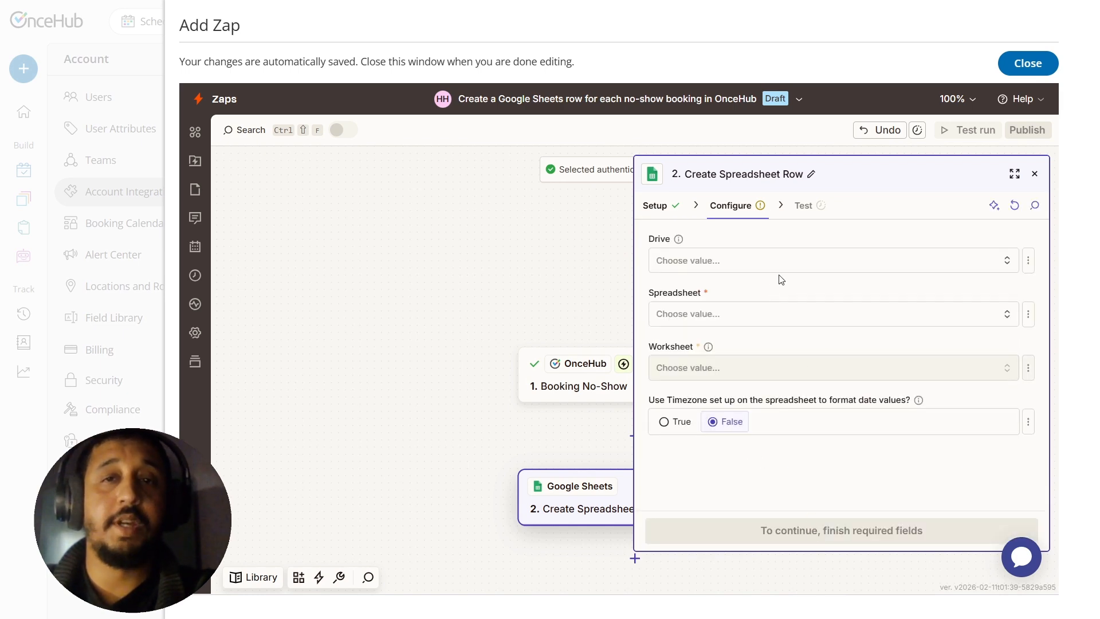
# Step: Set the action's drive to My Google Drive, the spreadsheet to Booking management and the worksheet to Sheet1
pyautogui.click(816, 263)
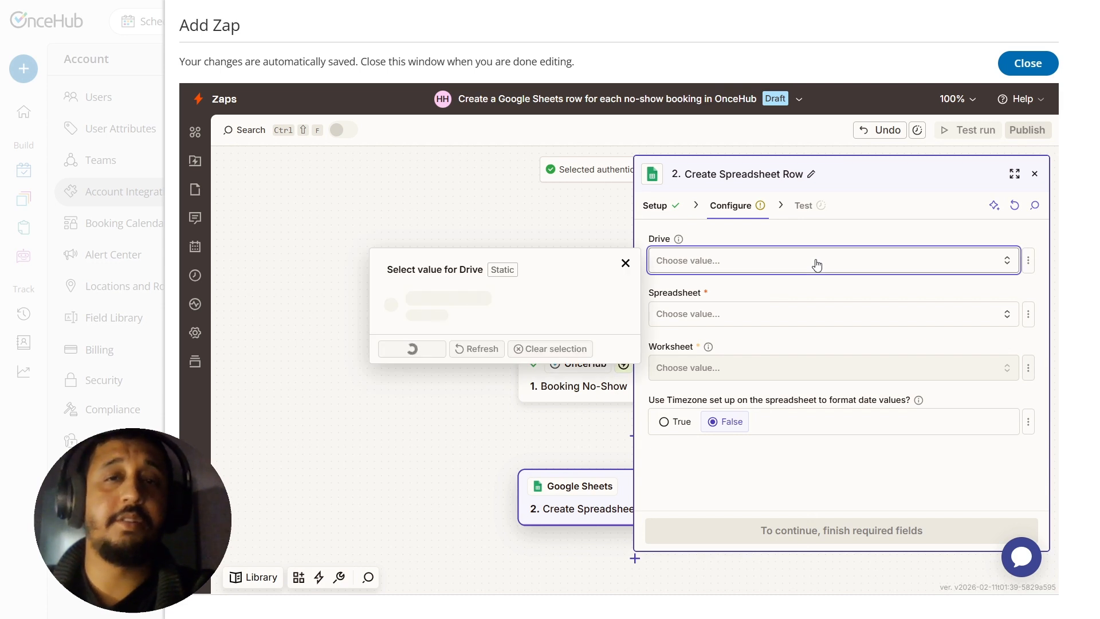
pyautogui.click(516, 305)
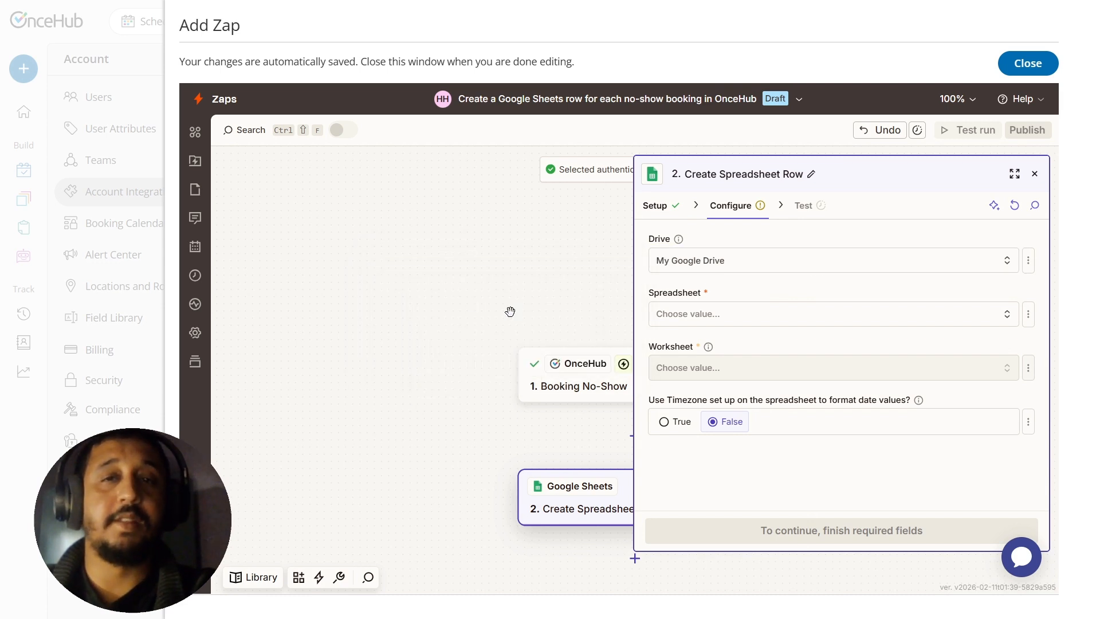
pyautogui.click(874, 325)
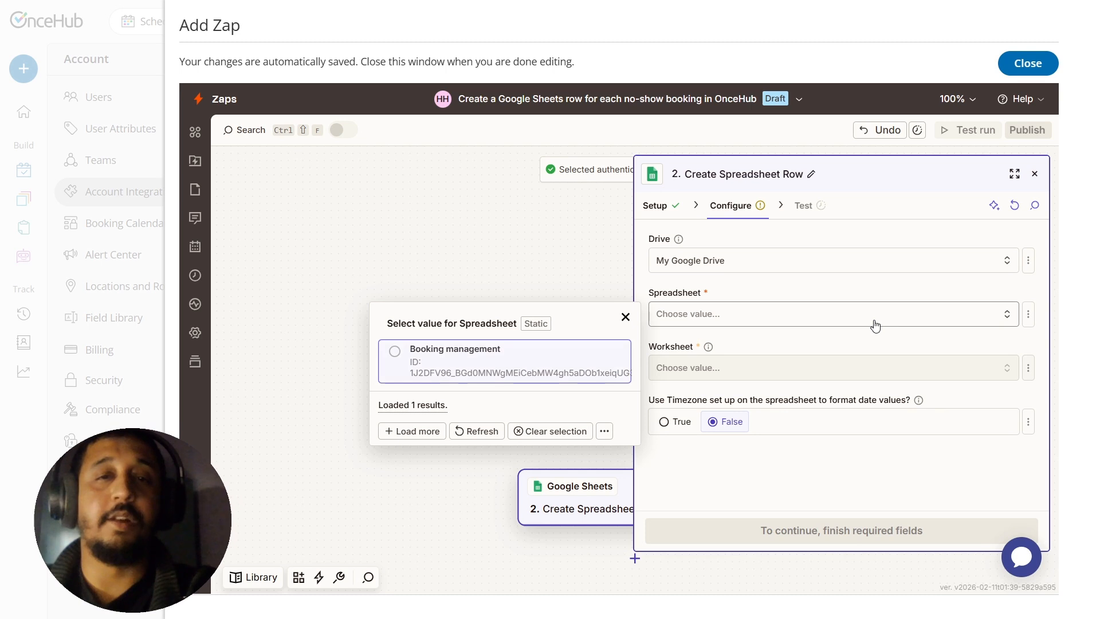
pyautogui.click(542, 360)
pyautogui.click(713, 367)
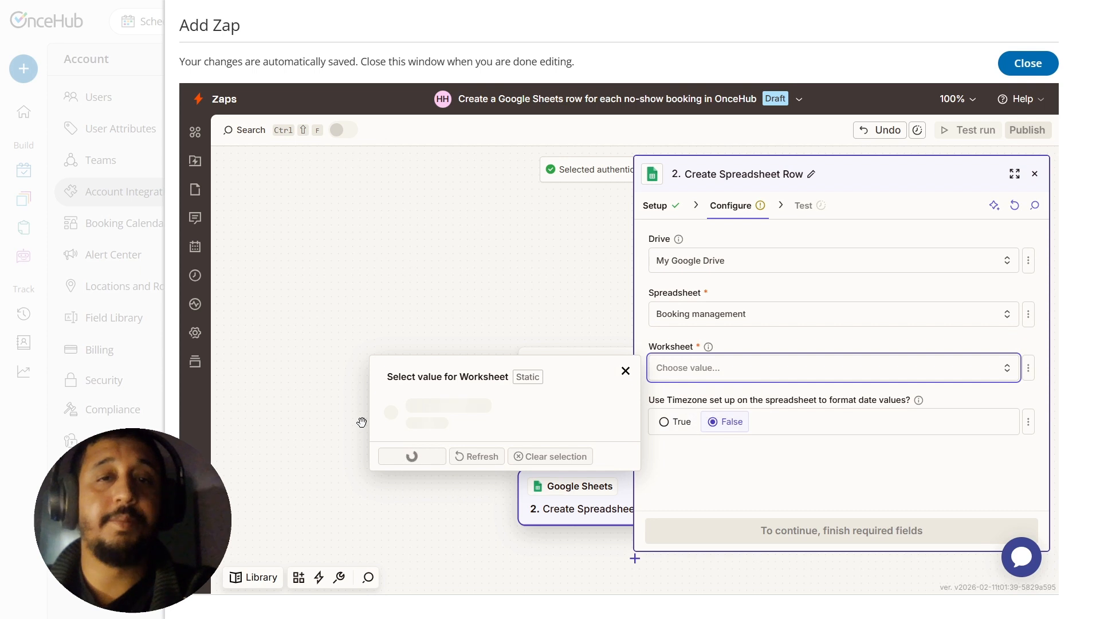
pyautogui.click(479, 408)
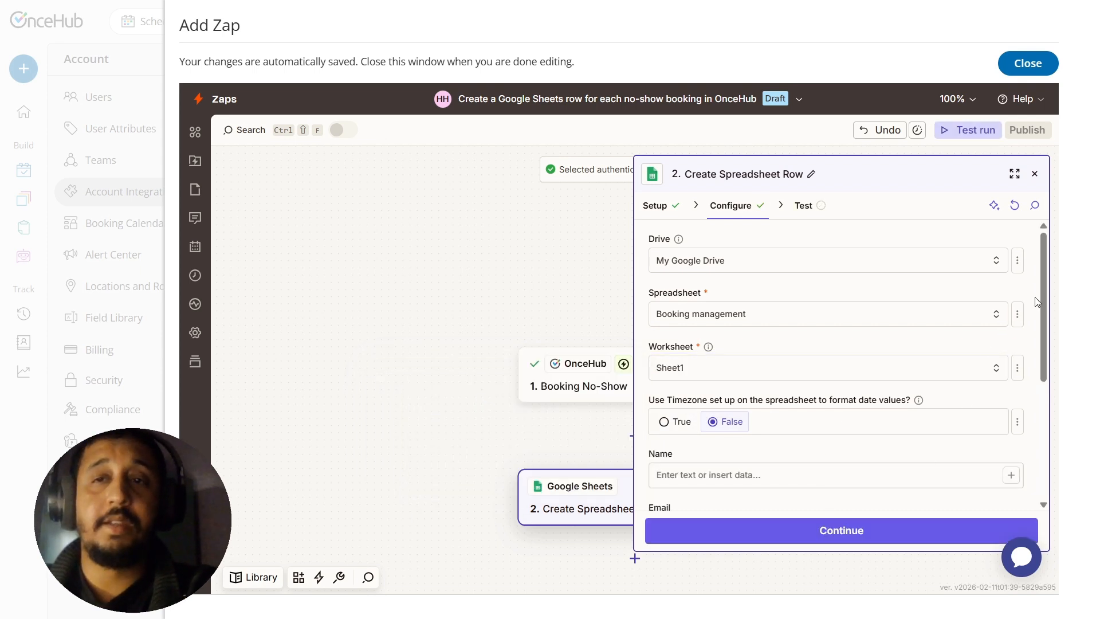
# Step: Map the Name column to Contact - Name and the Email column to Contact - Email from the no-show trigger
pyautogui.moveTo(1037, 302); pyautogui.dragTo(1019, 342)
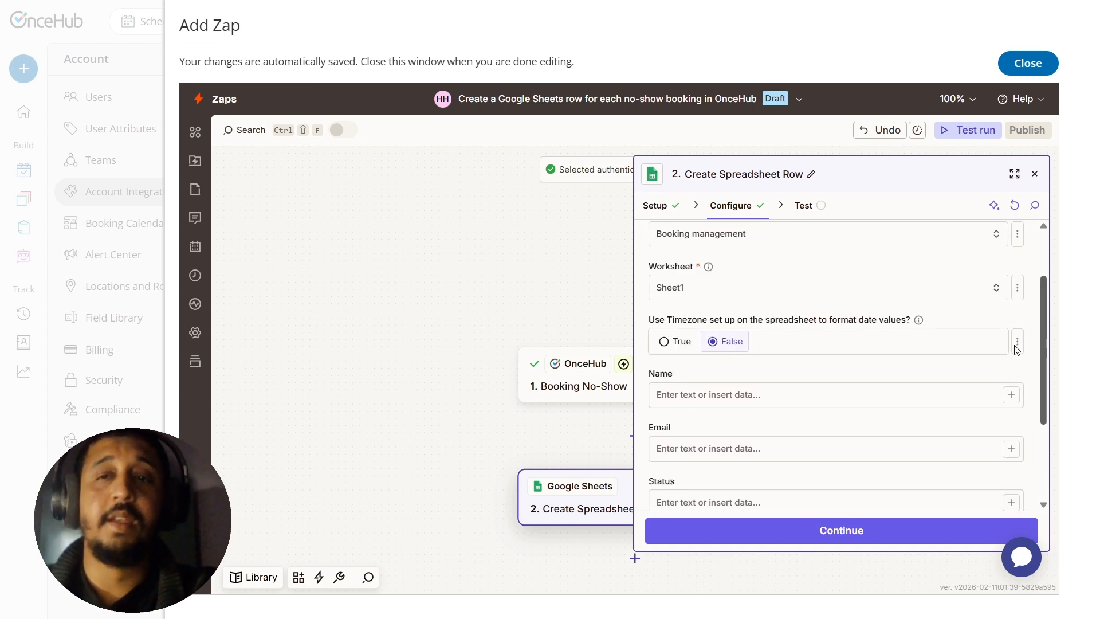
pyautogui.scroll(-2, 1018, 343)
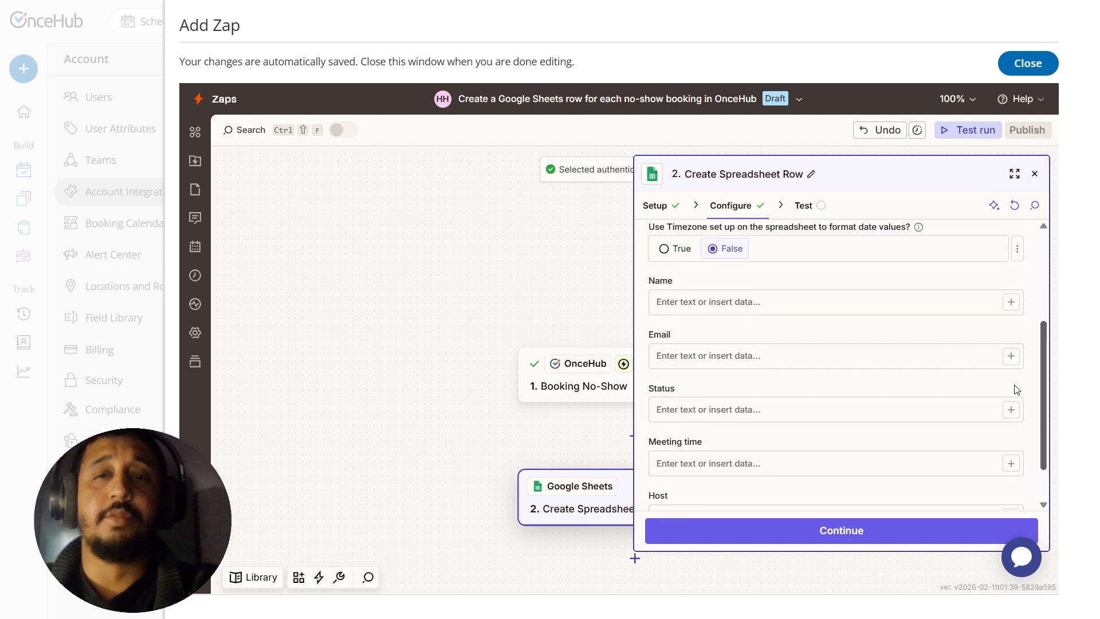
pyautogui.click(1010, 302)
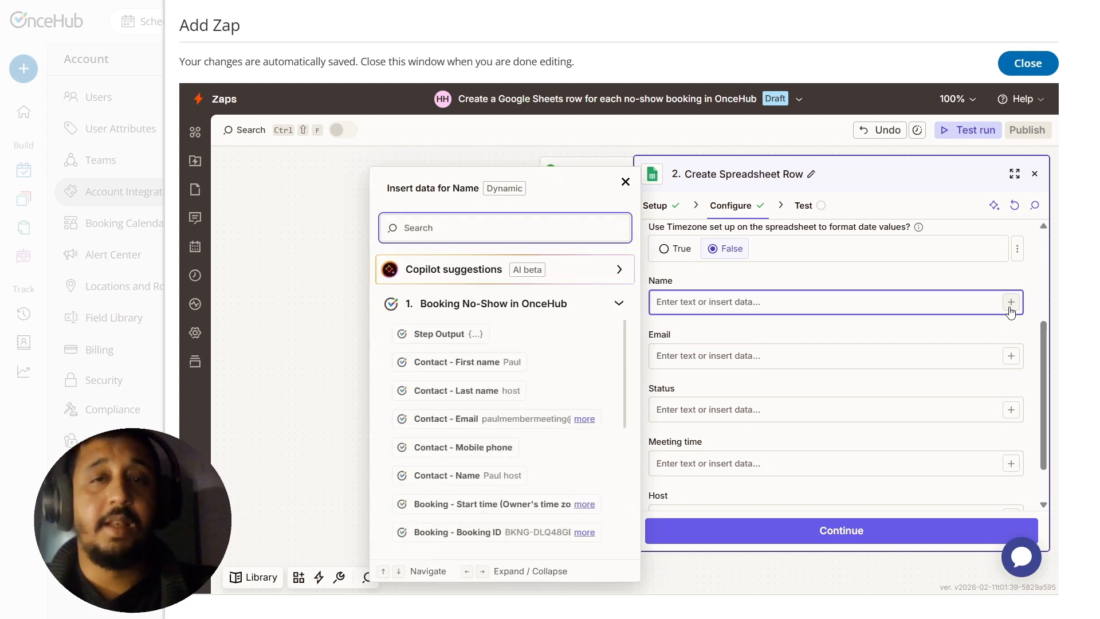
pyautogui.write('name')
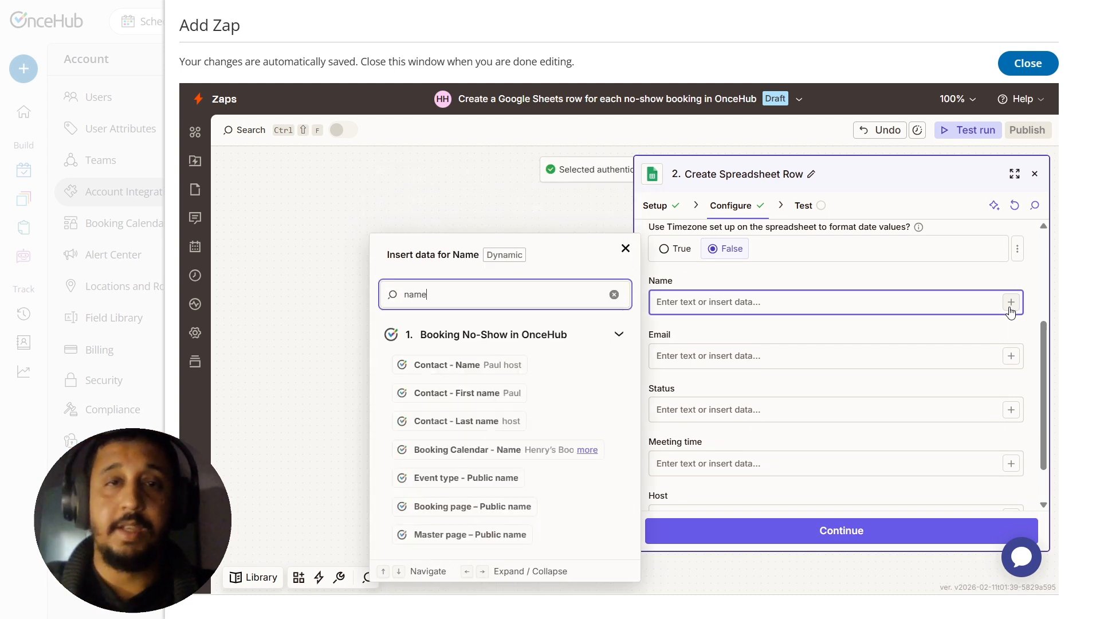
pyautogui.click(475, 364)
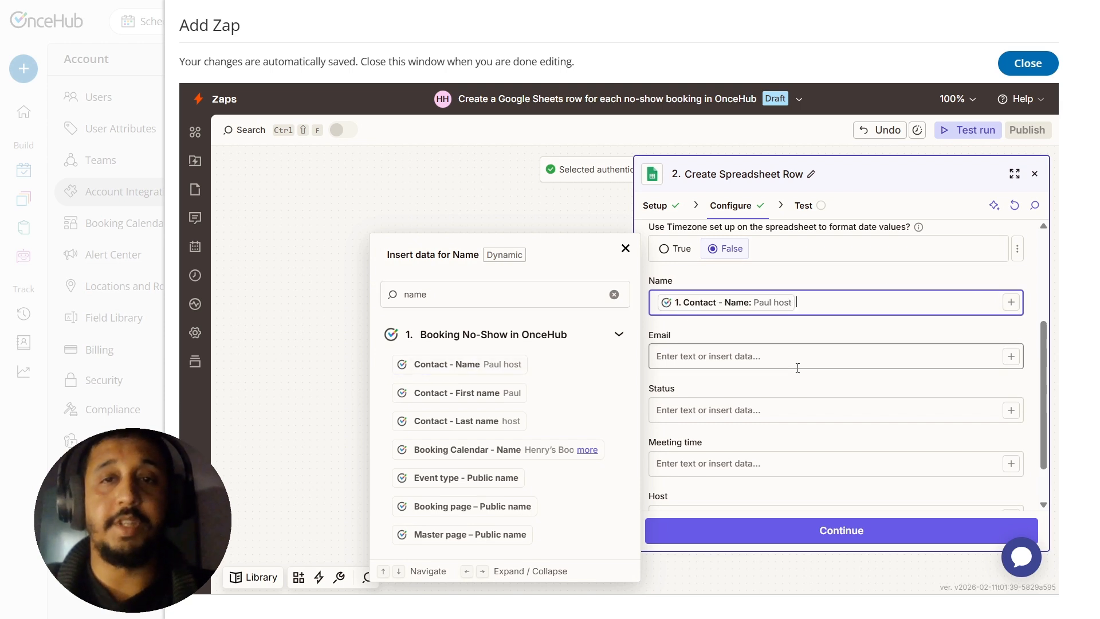
pyautogui.click(822, 356)
pyautogui.click(1010, 357)
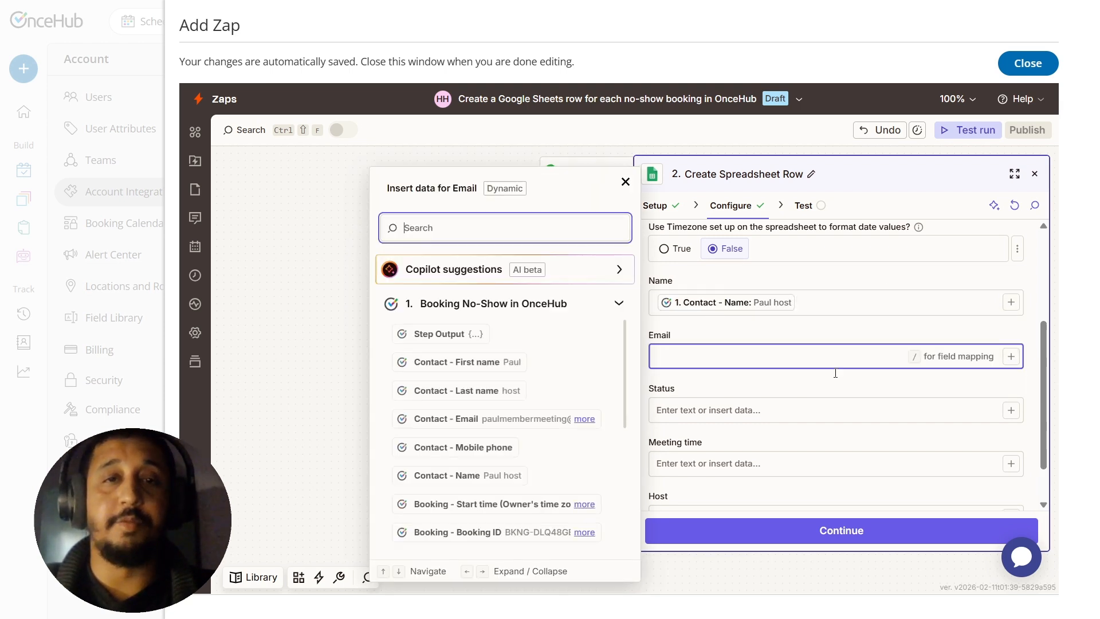
pyautogui.click(467, 418)
# Step: Search the trigger data for "status" and map the Status column to Booking - Status
pyautogui.click(972, 407)
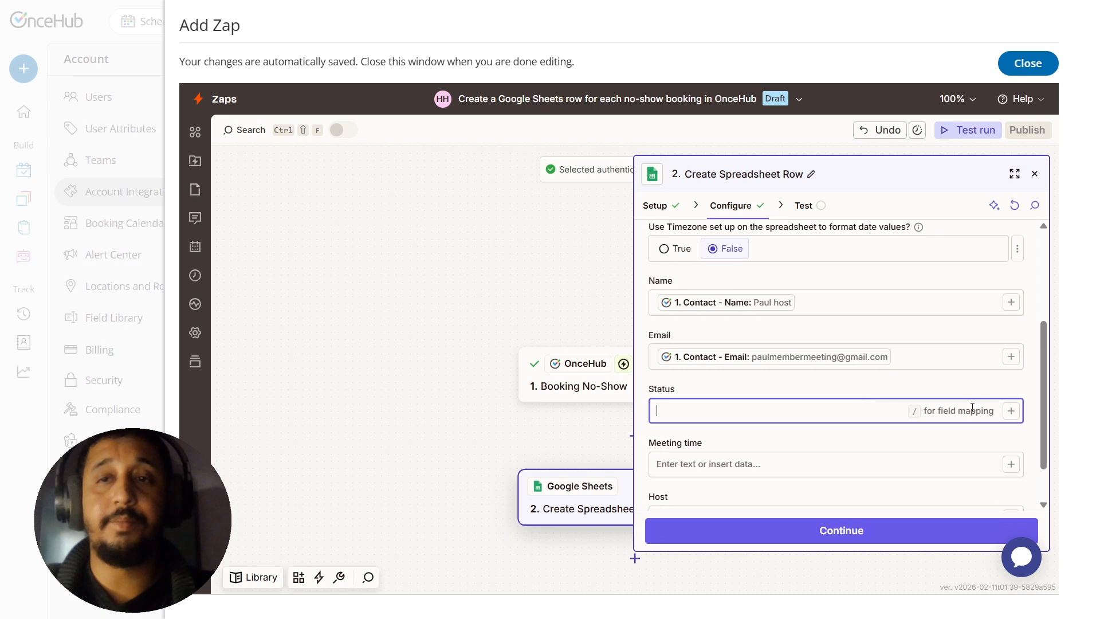
pyautogui.click(1010, 411)
pyautogui.write('status')
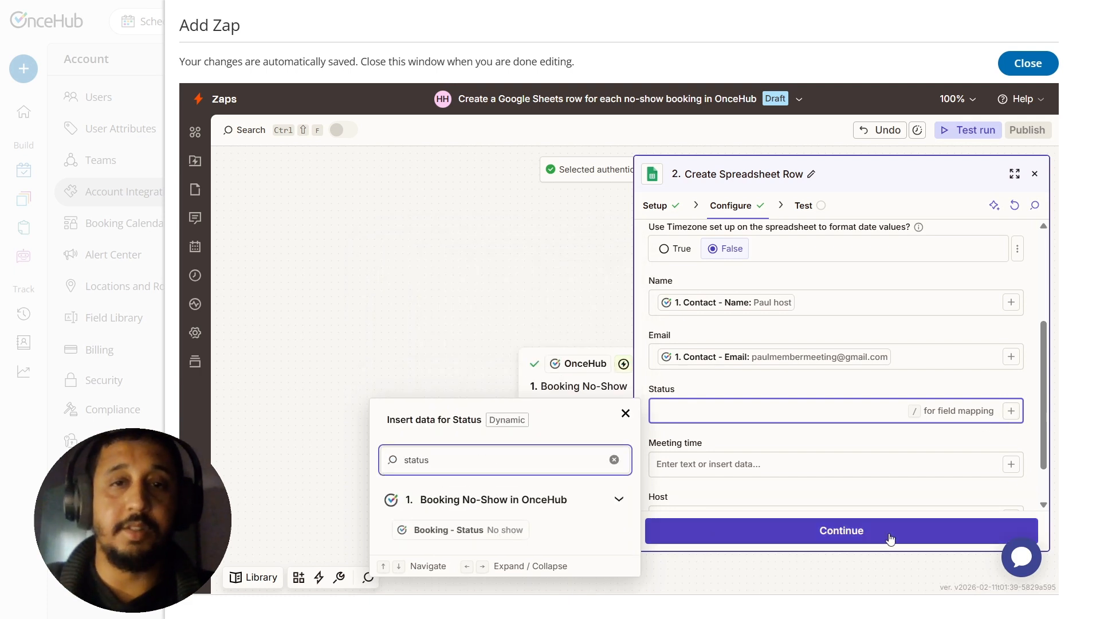
pyautogui.click(489, 529)
pyautogui.click(841, 445)
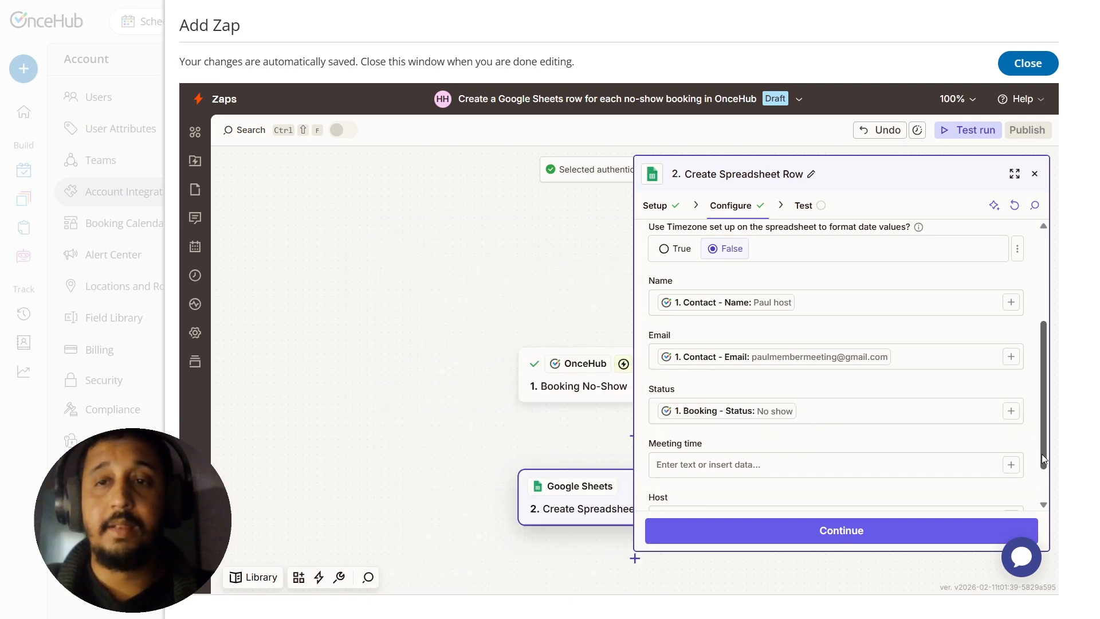
# Step: Search the trigger data for "meeting time" and map the Meeting time column to Booking - Meeting time (Owner's time zone)
pyautogui.scroll(-1, 1041, 454)
pyautogui.click(1010, 409)
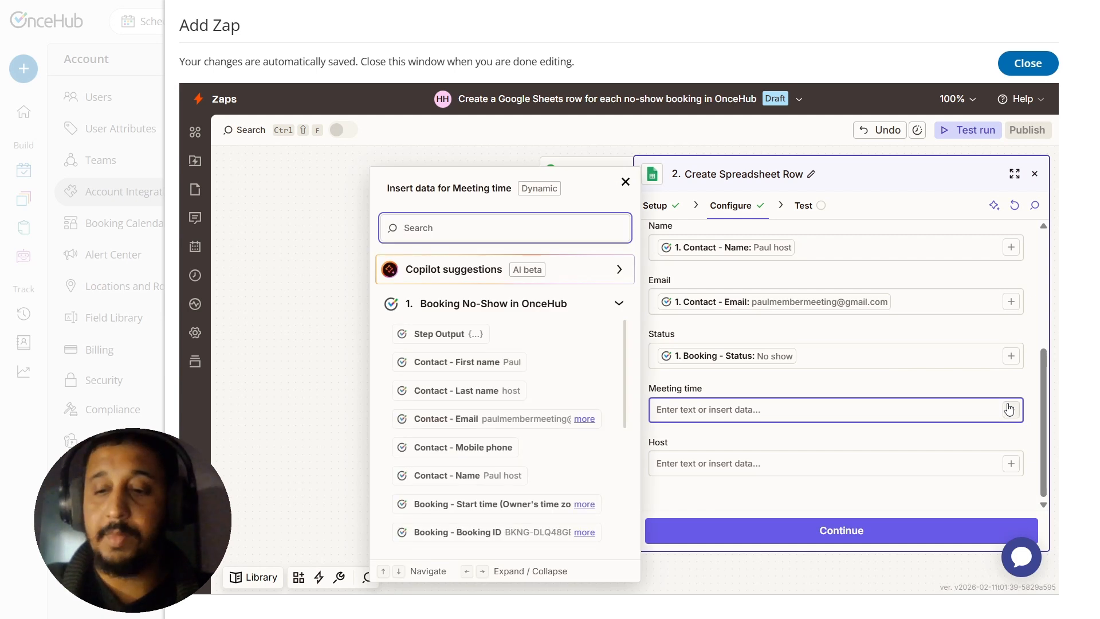
pyautogui.write('meeting time')
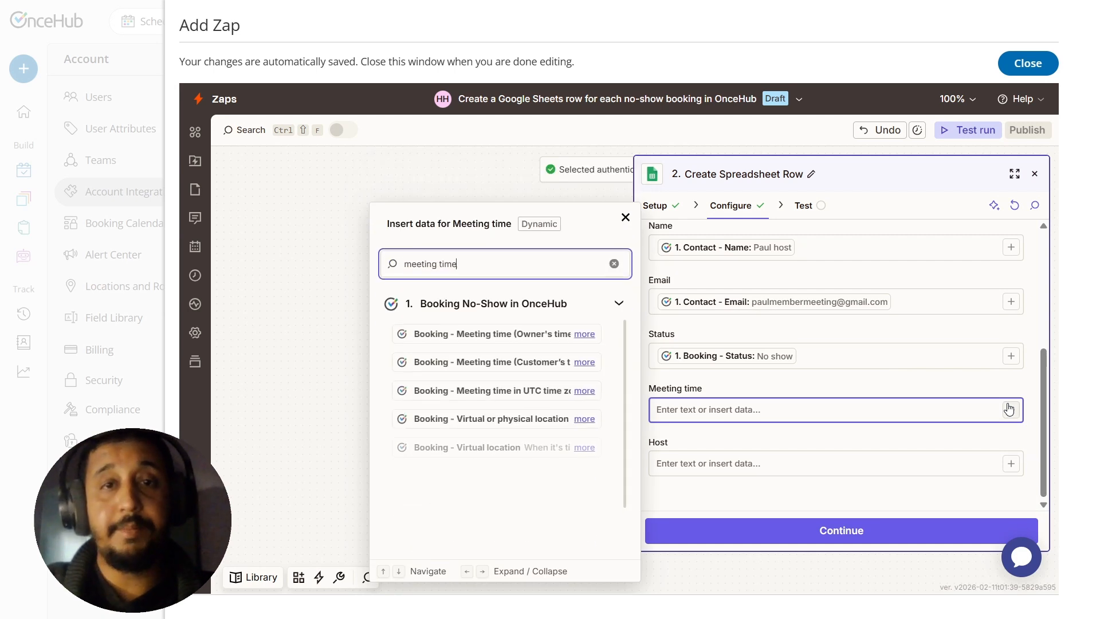
pyautogui.click(506, 334)
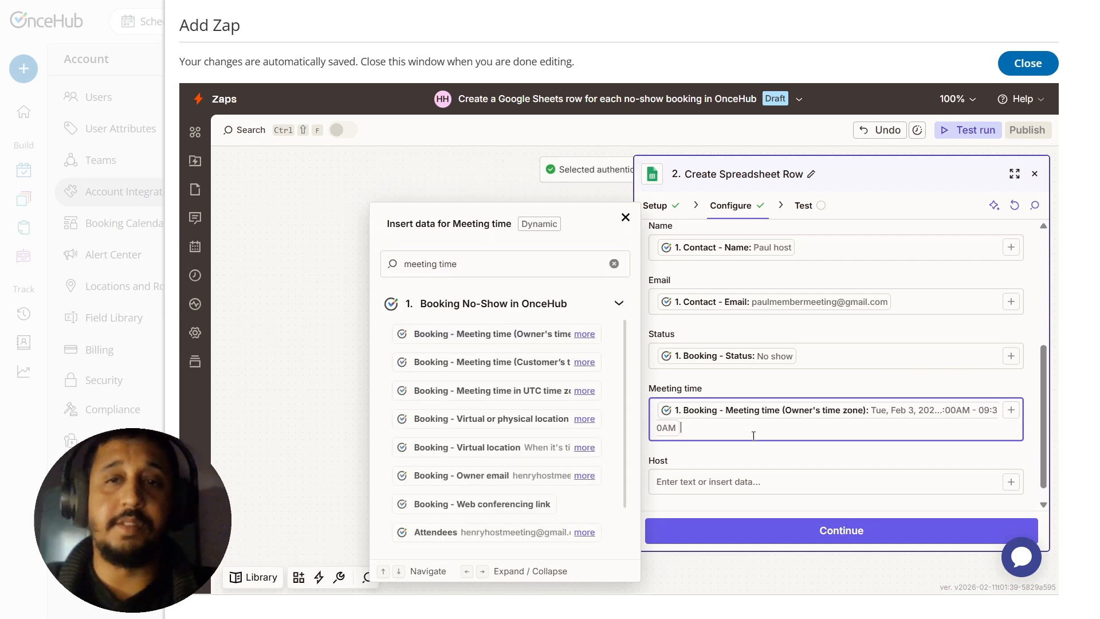
pyautogui.click(764, 453)
# Step: Search the trigger data for "Booking" and map the Host column to Booking - Owner email
pyautogui.scroll(-1, 1042, 431)
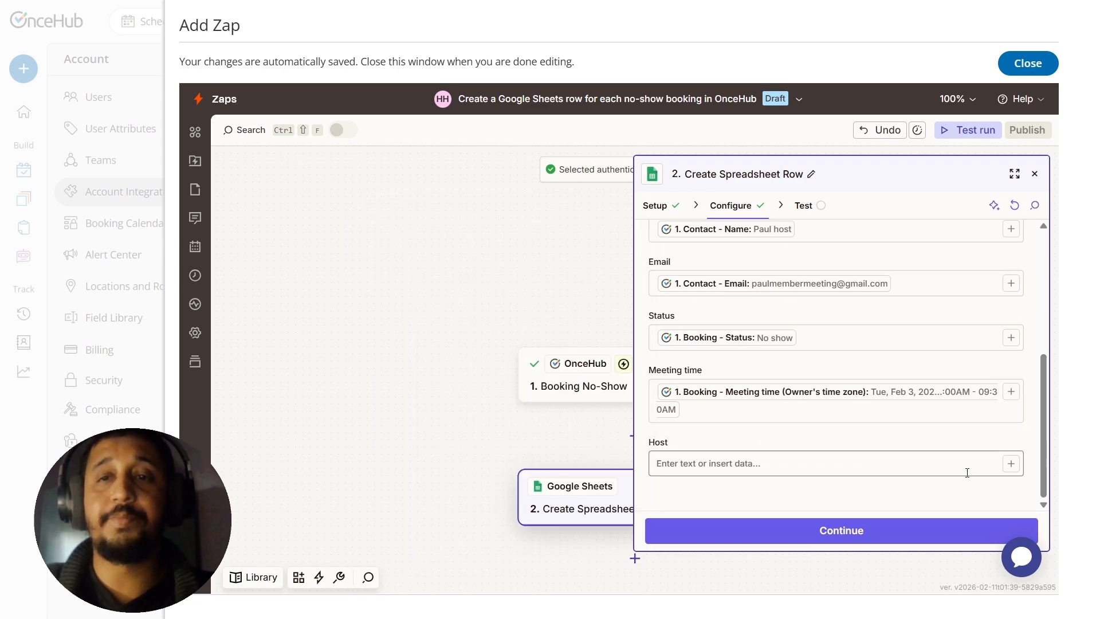
pyautogui.click(1011, 465)
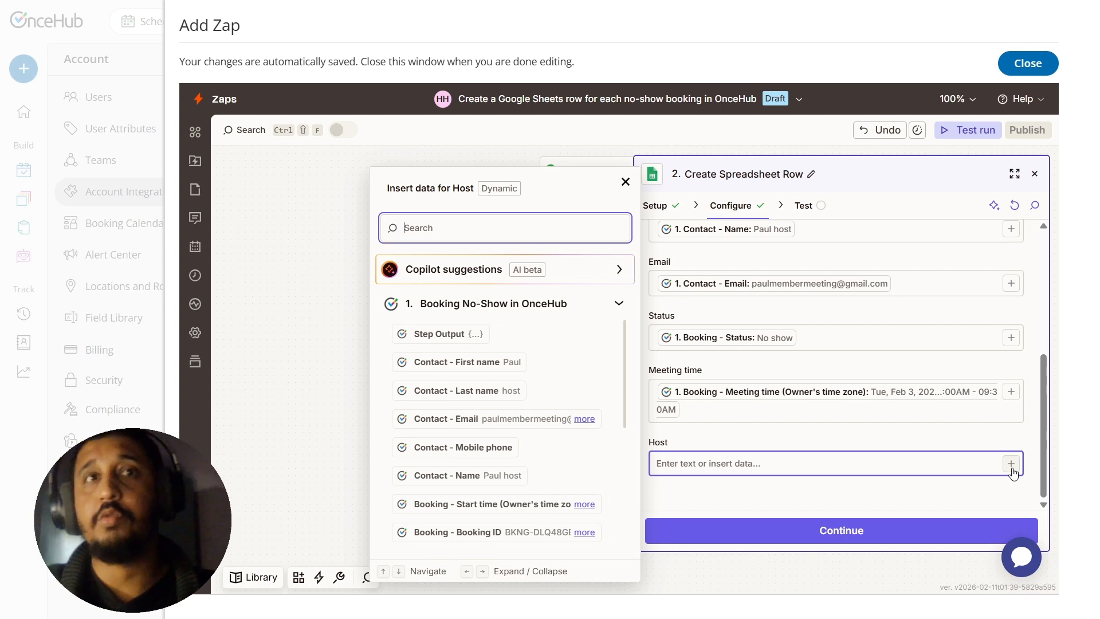
pyautogui.write('Booking')
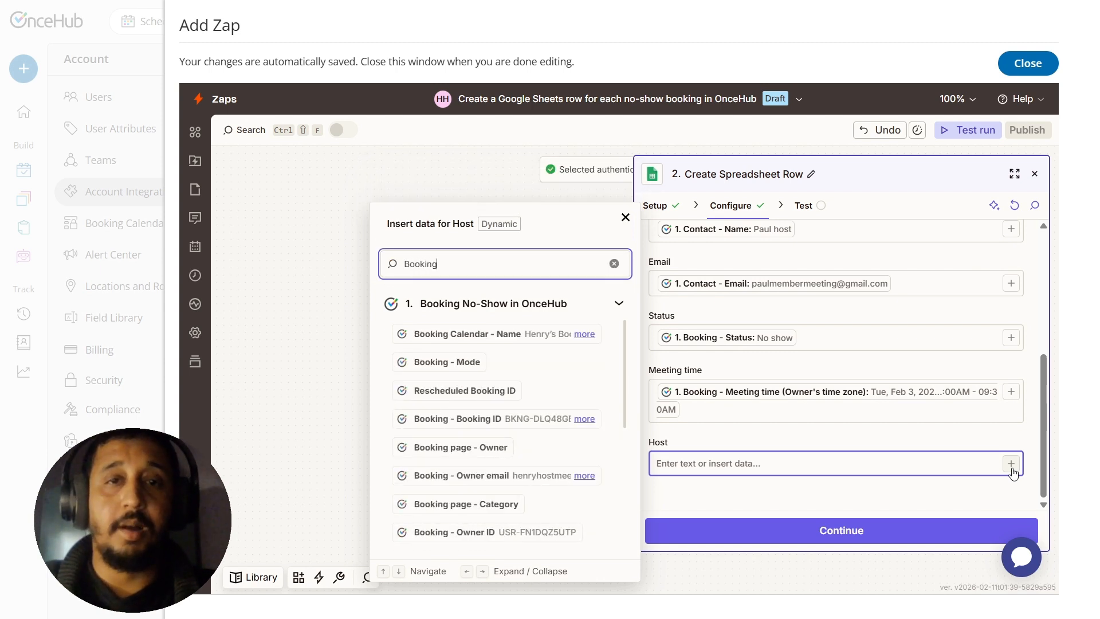
pyautogui.click(463, 476)
pyautogui.click(720, 511)
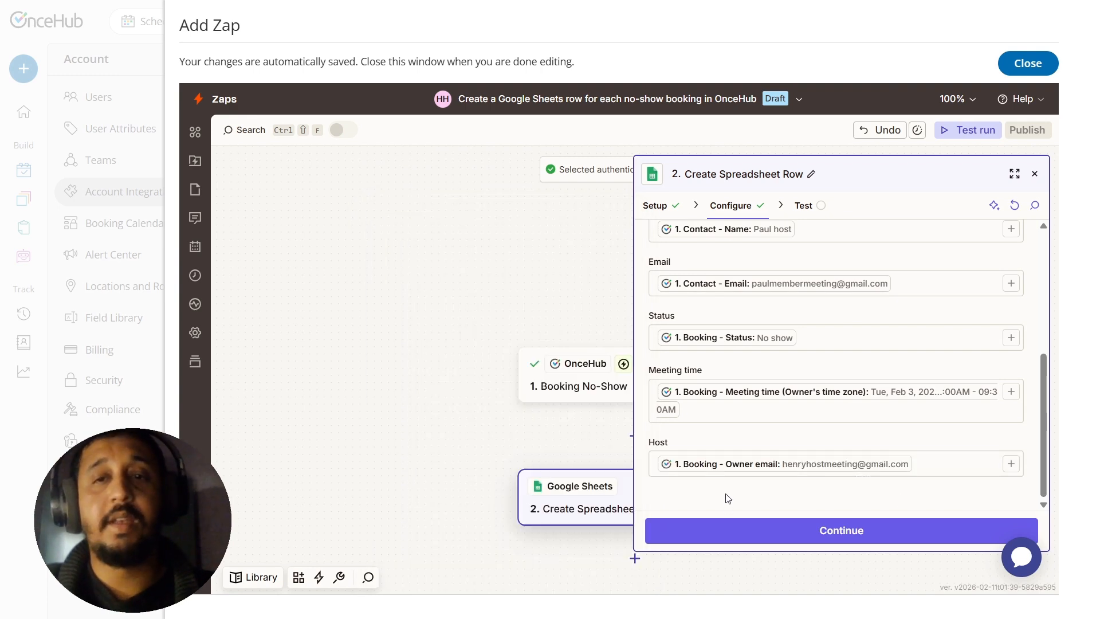
# Step: Test the Create Spreadsheet Row action by sending a row to Google Sheets, and publish the Zap
pyautogui.click(872, 533)
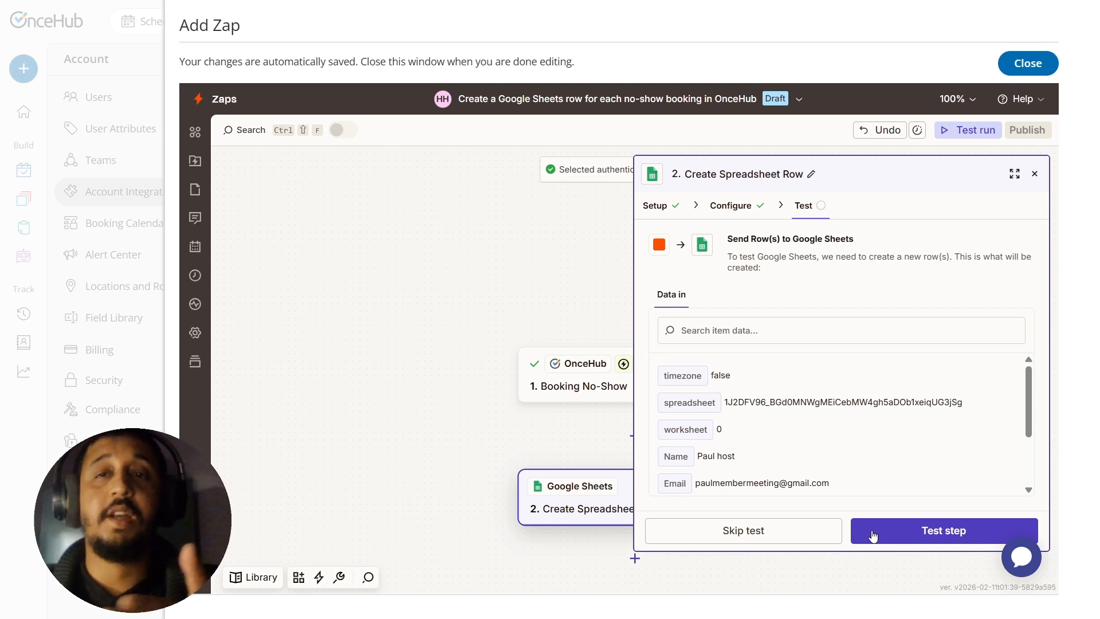
pyautogui.click(873, 536)
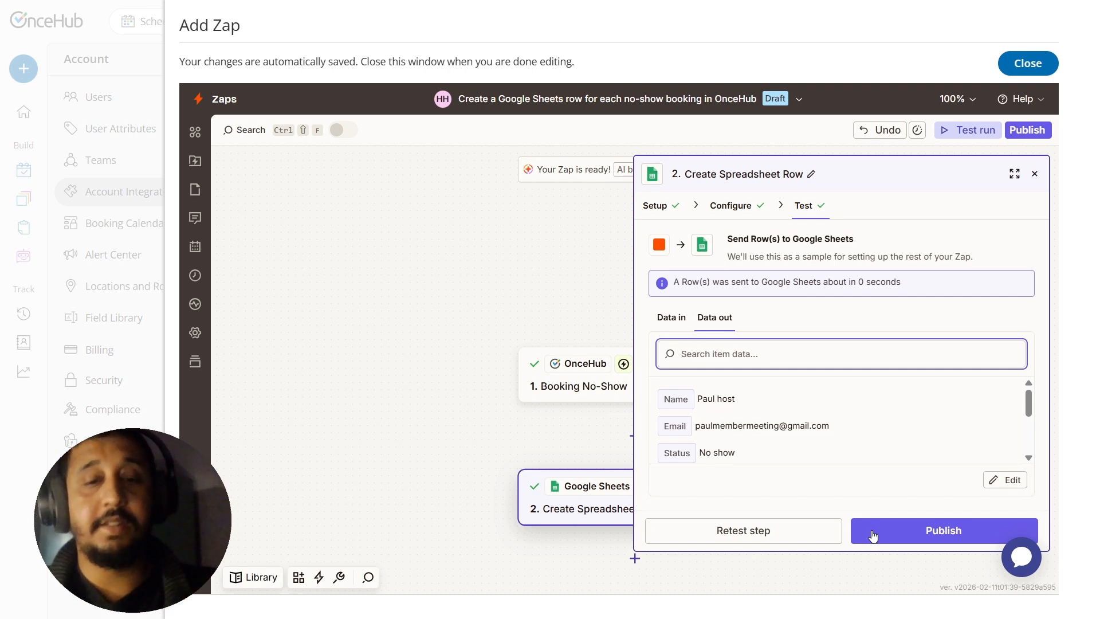
pyautogui.click(872, 535)
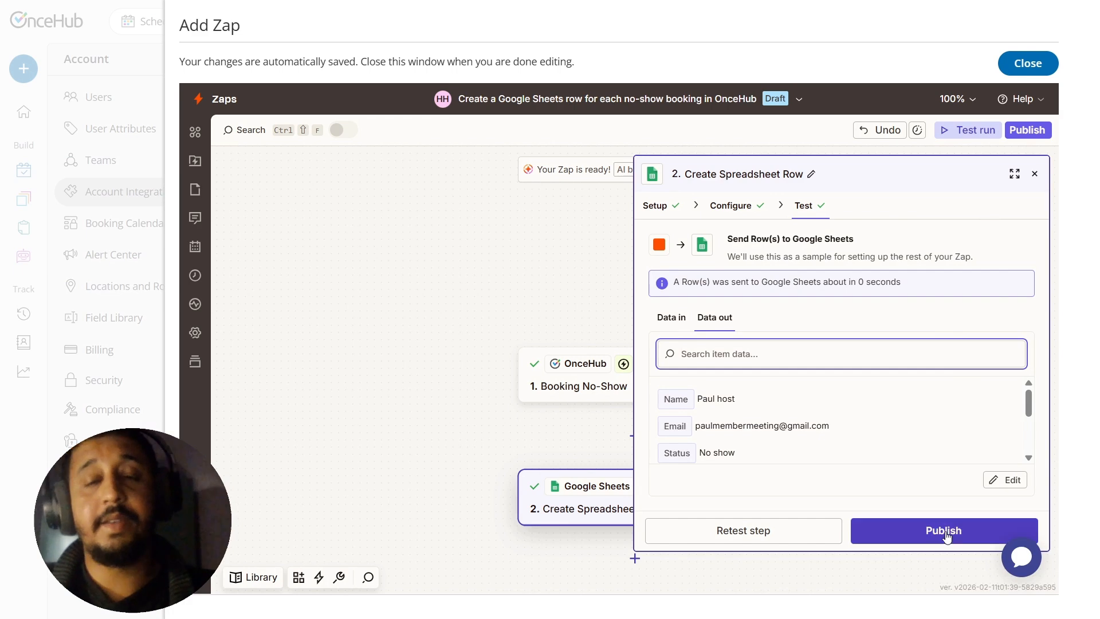
pyautogui.click(945, 537)
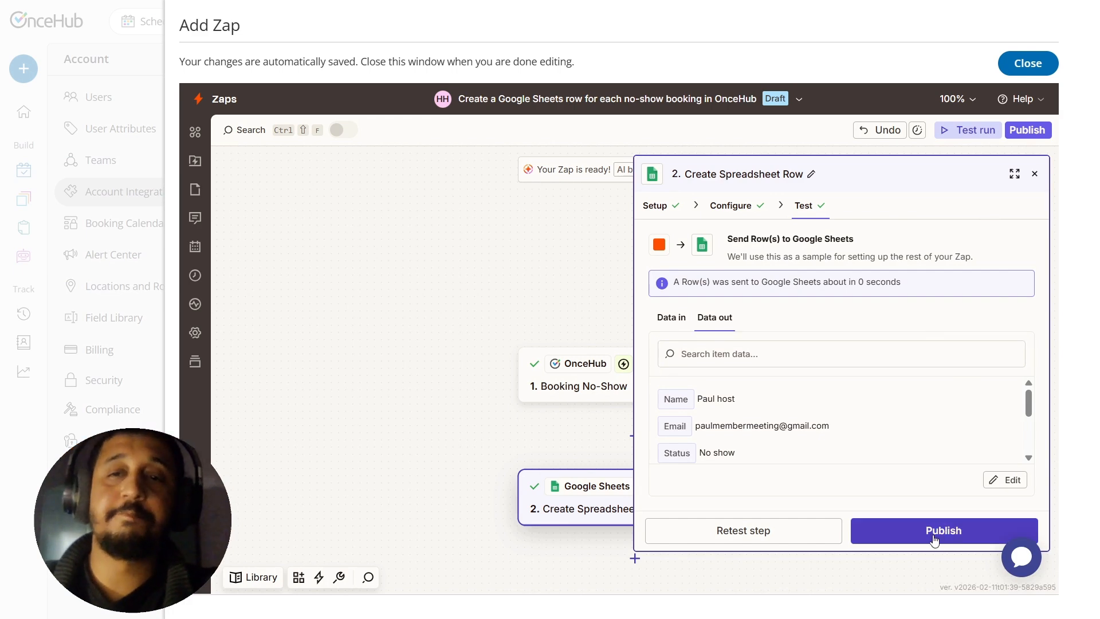